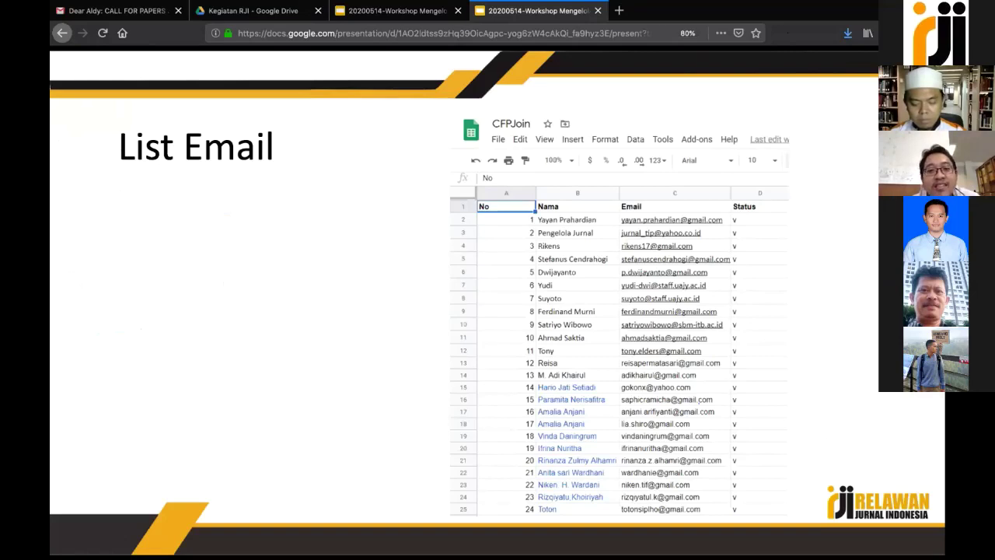
# Advance the slideshow past the broadcast-email script slide after briefly checking the Drive script folder
pyautogui.press('Right')
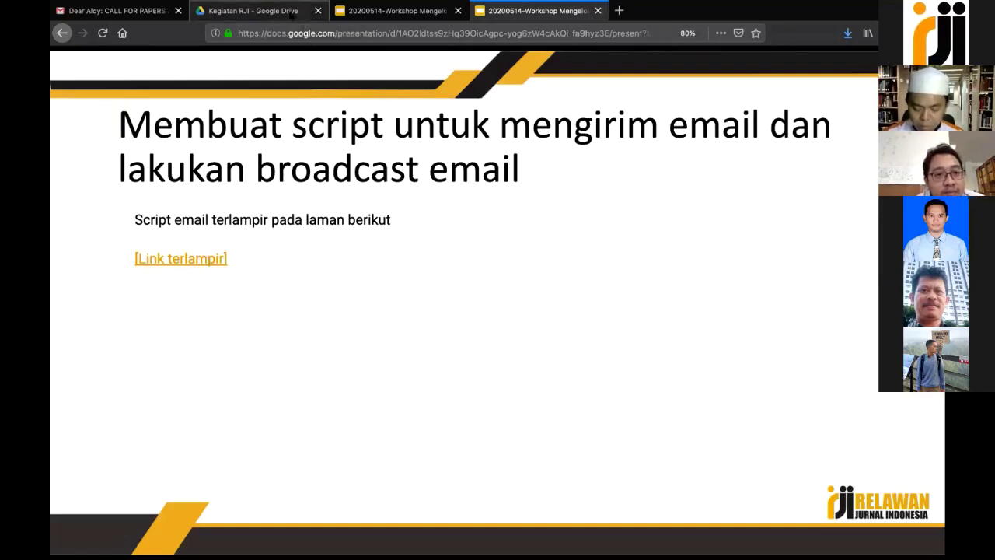
pyautogui.click(289, 13)
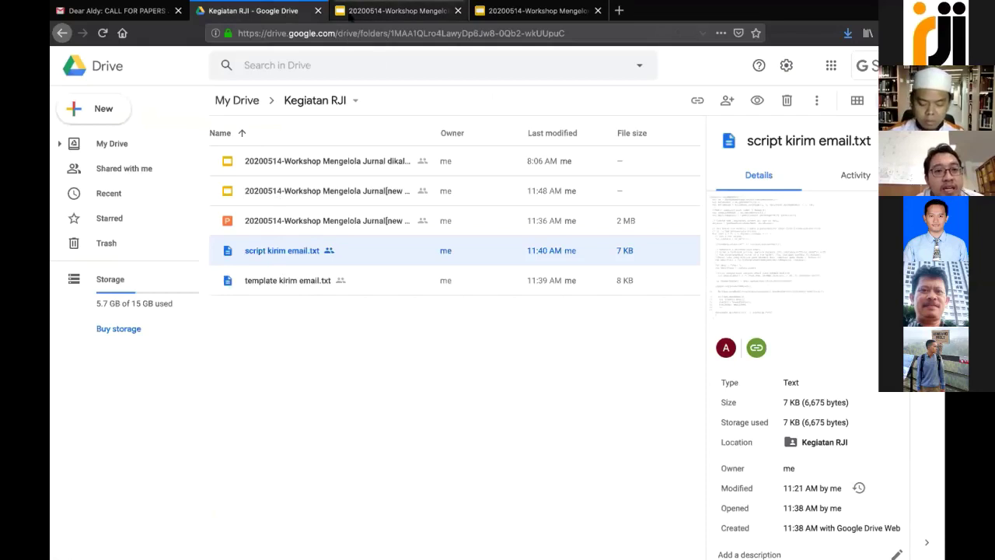
pyautogui.click(373, 11)
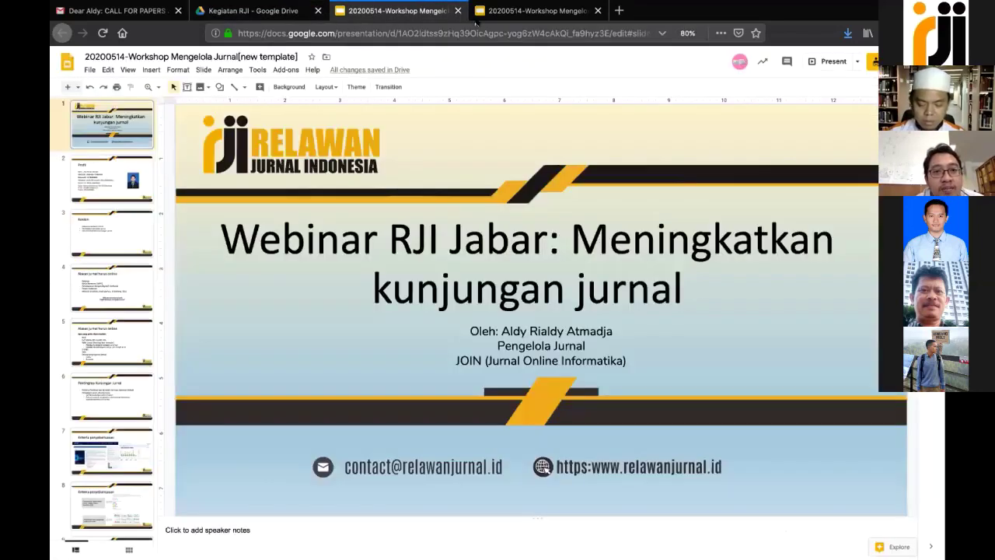
pyautogui.click(481, 16)
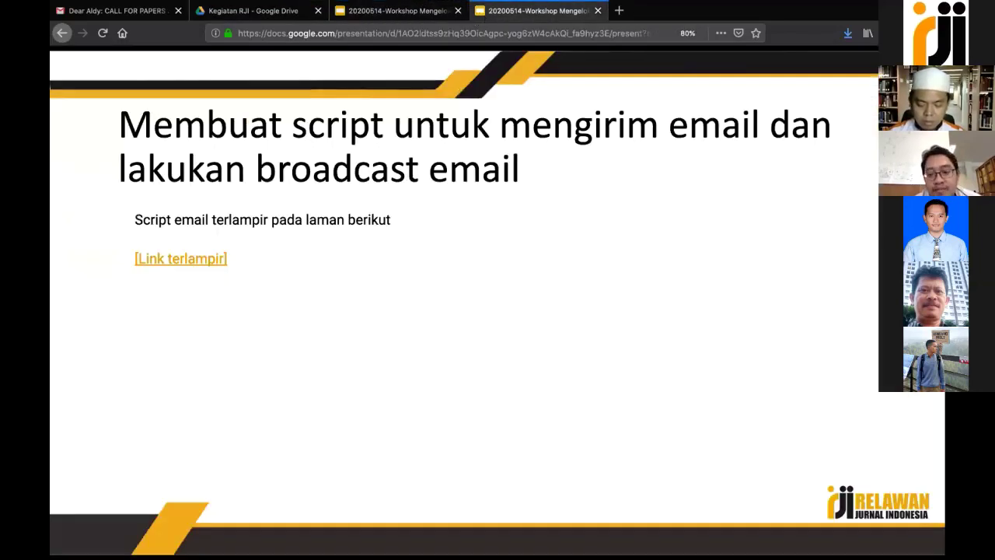
pyautogui.press('Right')
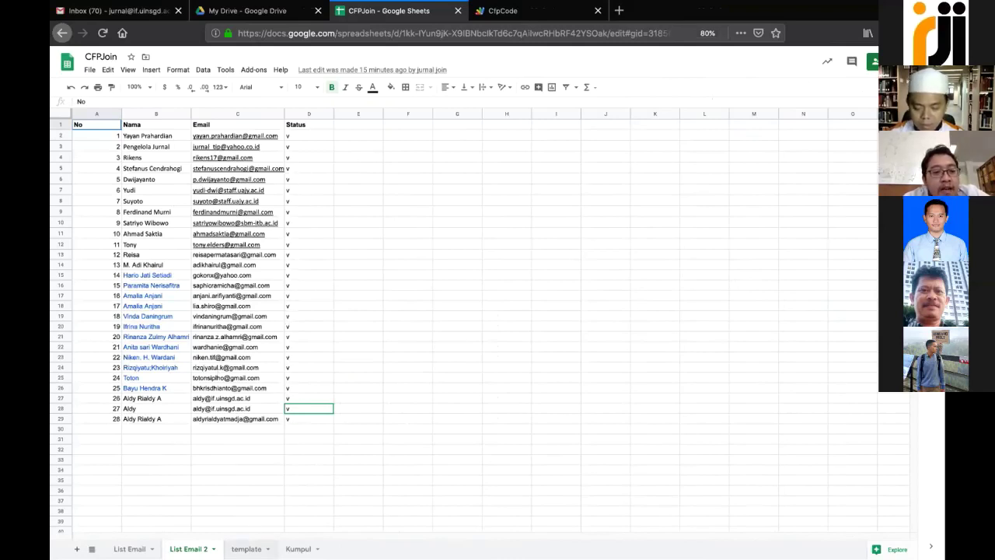
pyautogui.click(246, 549)
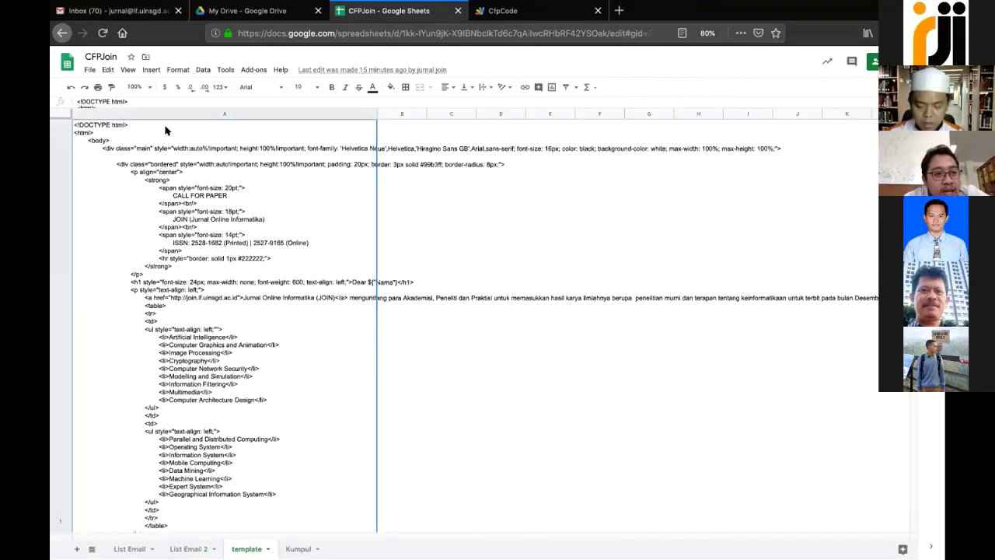
pyautogui.doubleClick(133, 126)
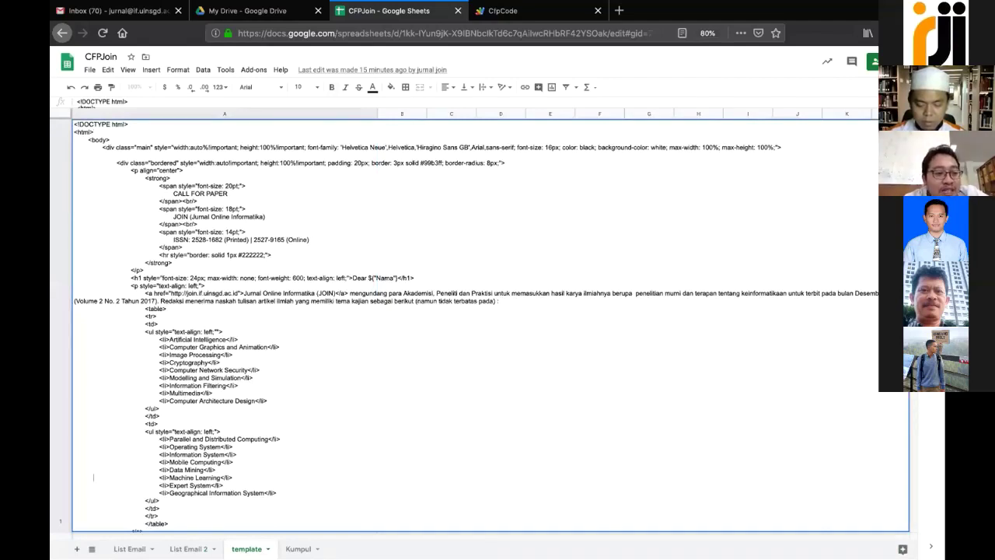
pyautogui.scroll(-5, 93, 523)
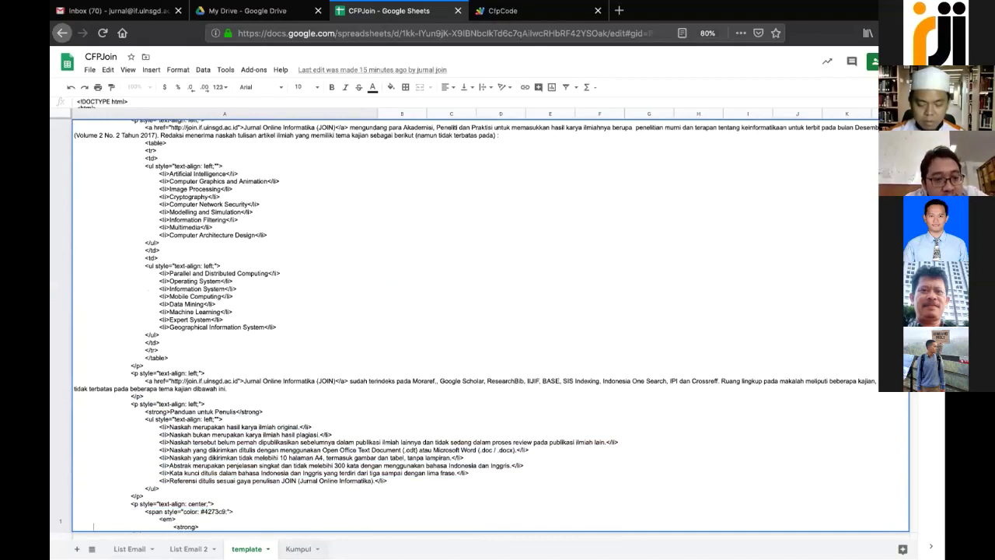
pyautogui.click(299, 549)
pyautogui.hotkey('ctrl', 'shift', 'pageup')
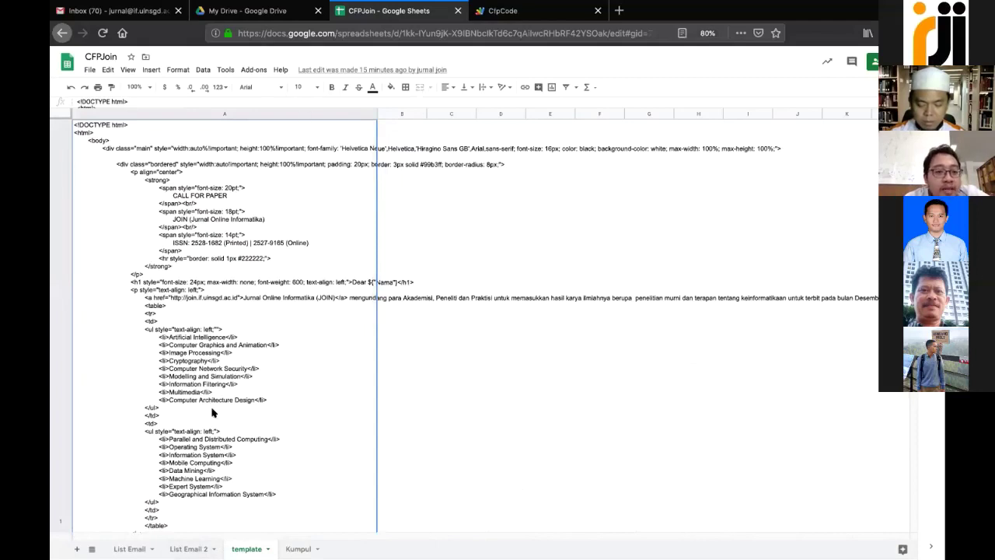
pyautogui.hotkey('alt', 'Up')
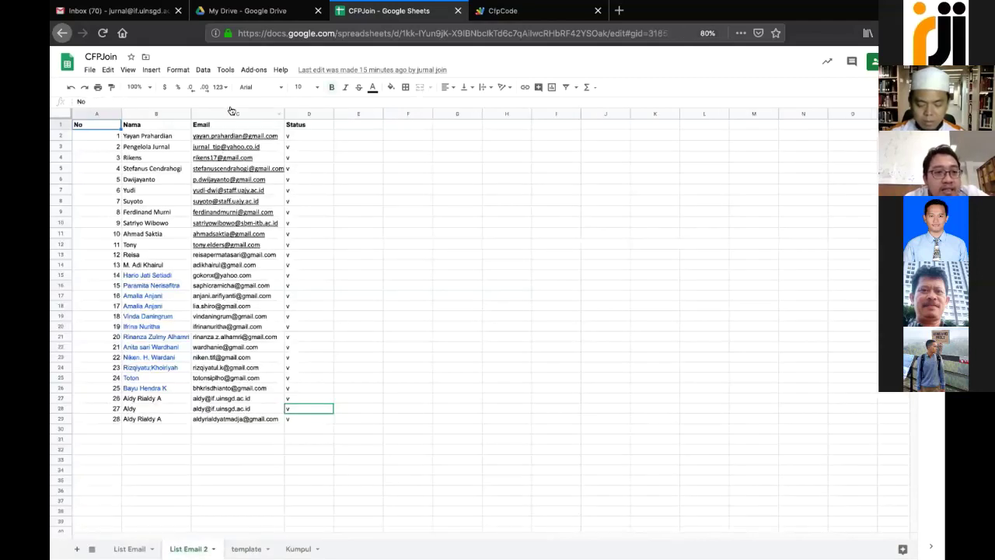
# Try launching Tools > Script editor from CFPJoin, selecting the e-mail in C7 between attempts
pyautogui.click(202, 70)
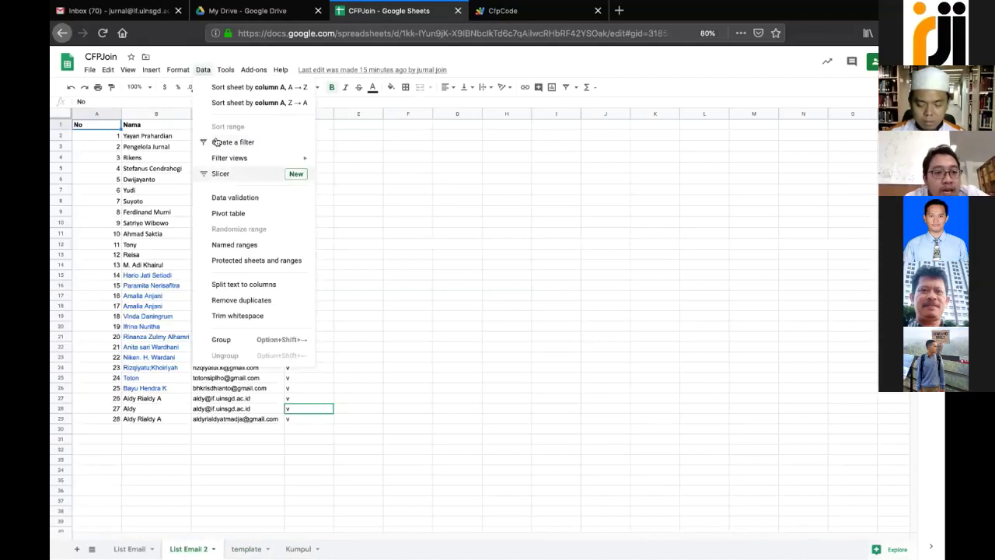
pyautogui.moveTo(222, 71)
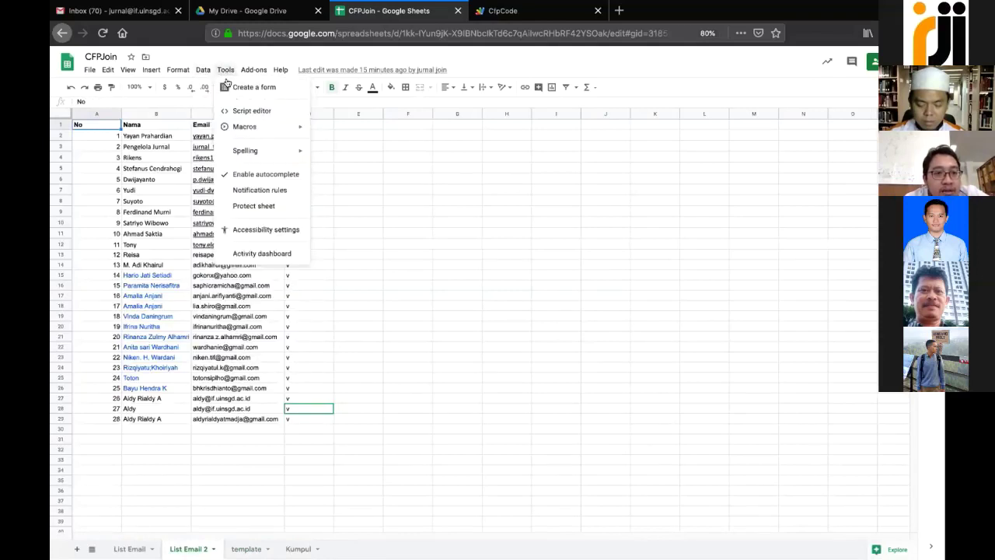
pyautogui.click(236, 111)
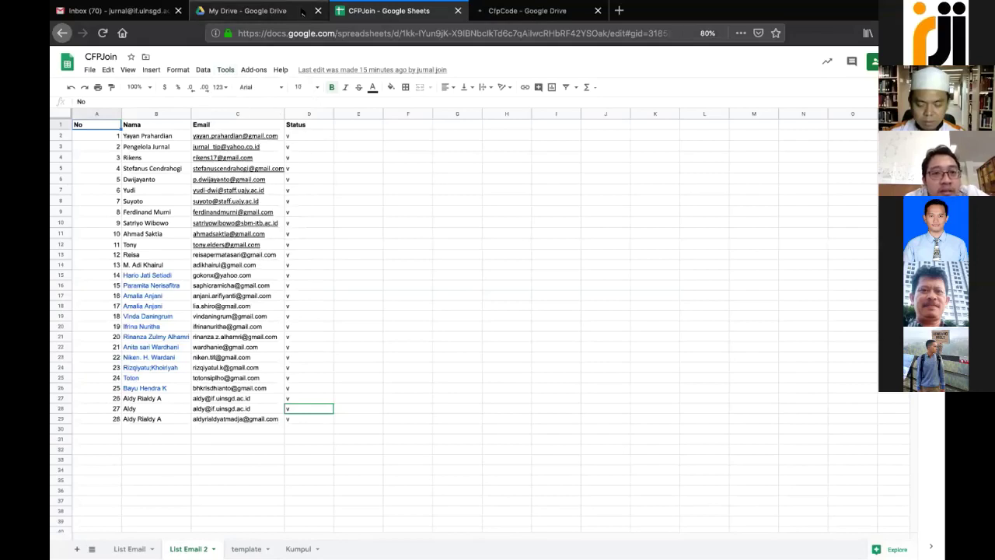
pyautogui.click(253, 189)
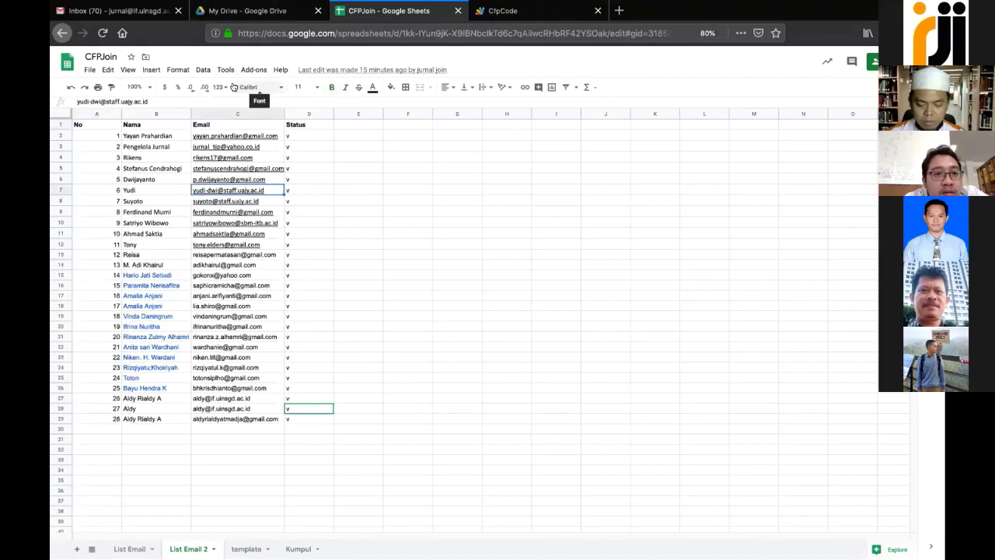
pyautogui.click(203, 70)
pyautogui.moveTo(224, 70)
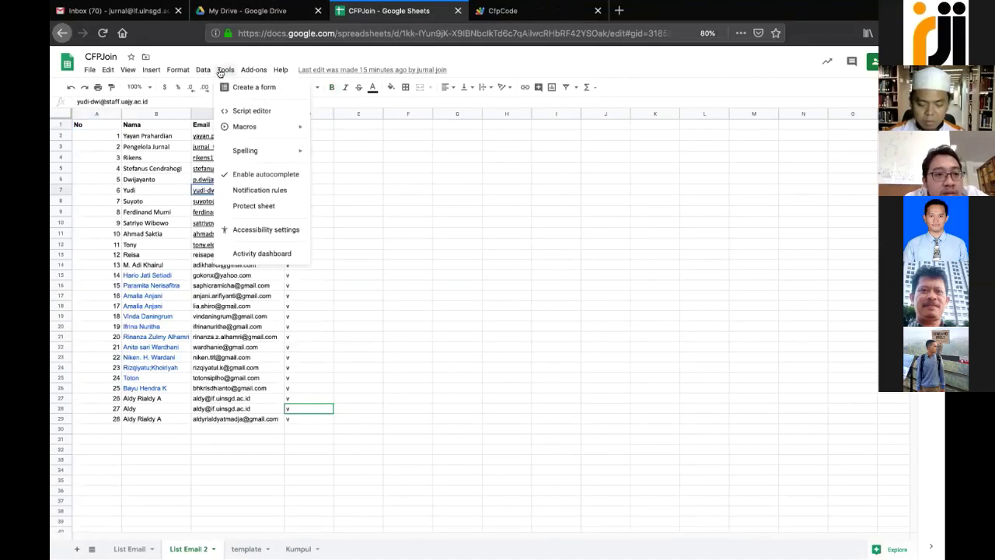
pyautogui.click(256, 111)
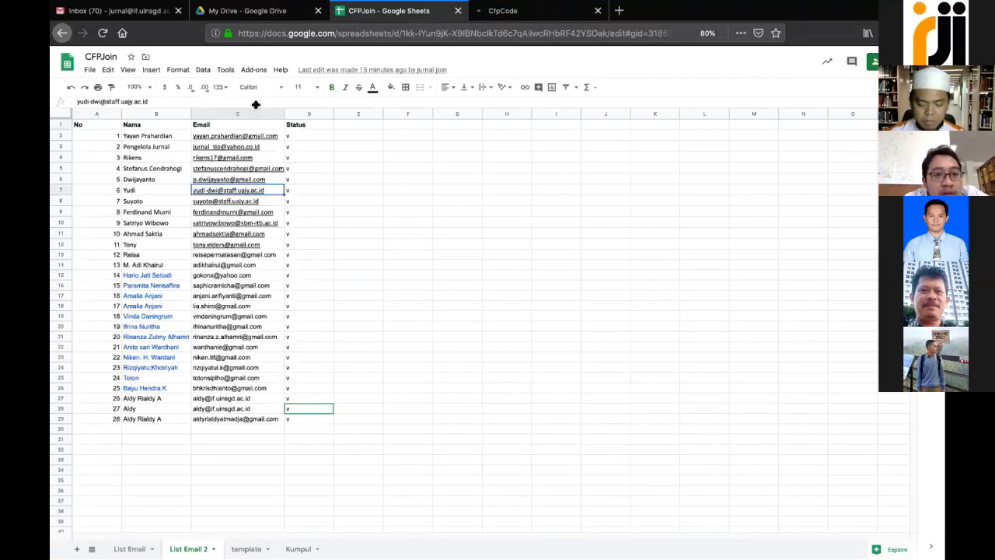
# Relaunch the script editor and bring up the CfpCode project in its own tab
pyautogui.press('super+Tab')
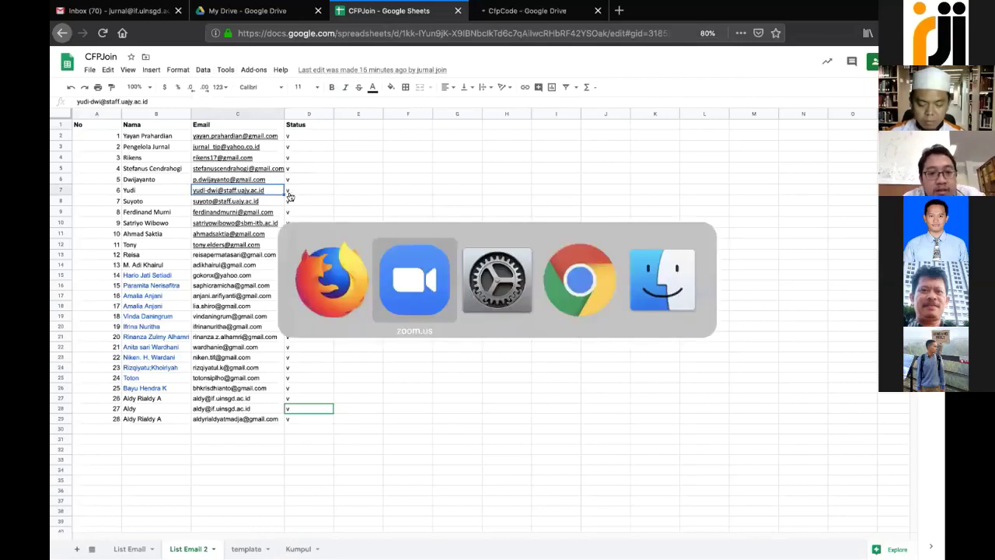
pyautogui.press('super+Tab')
pyautogui.press('super+Tab')
pyautogui.press('super+Tab')
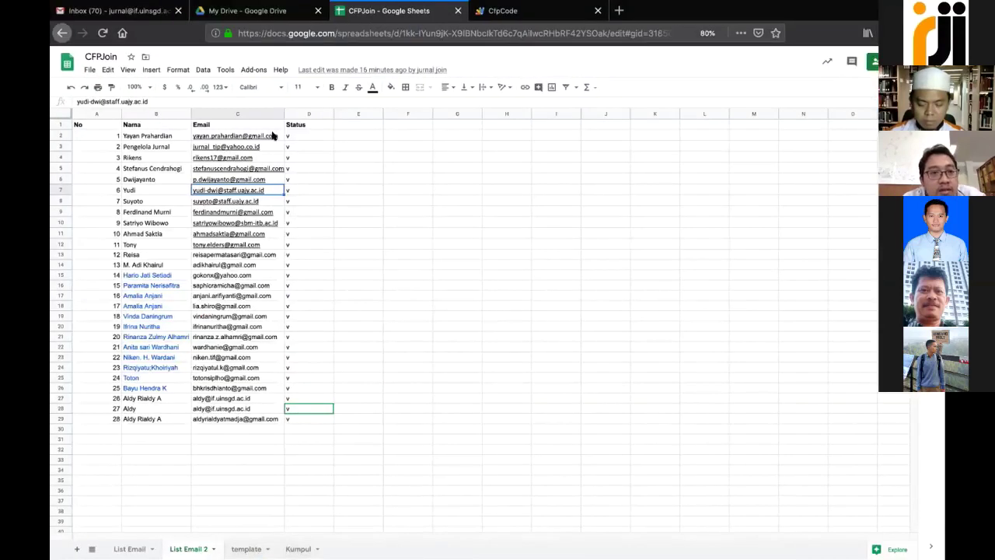
pyautogui.click(224, 70)
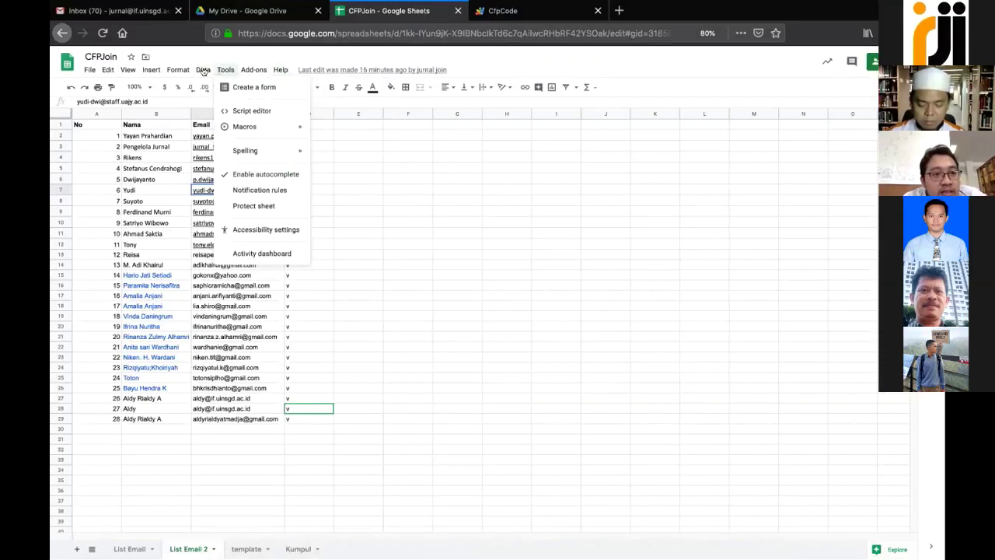
pyautogui.moveTo(203, 72)
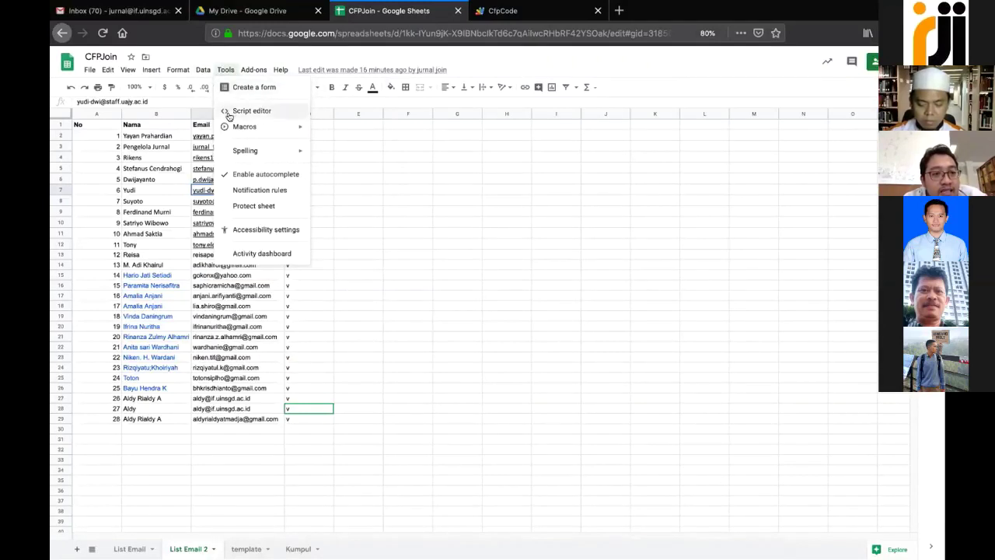
pyautogui.click(250, 109)
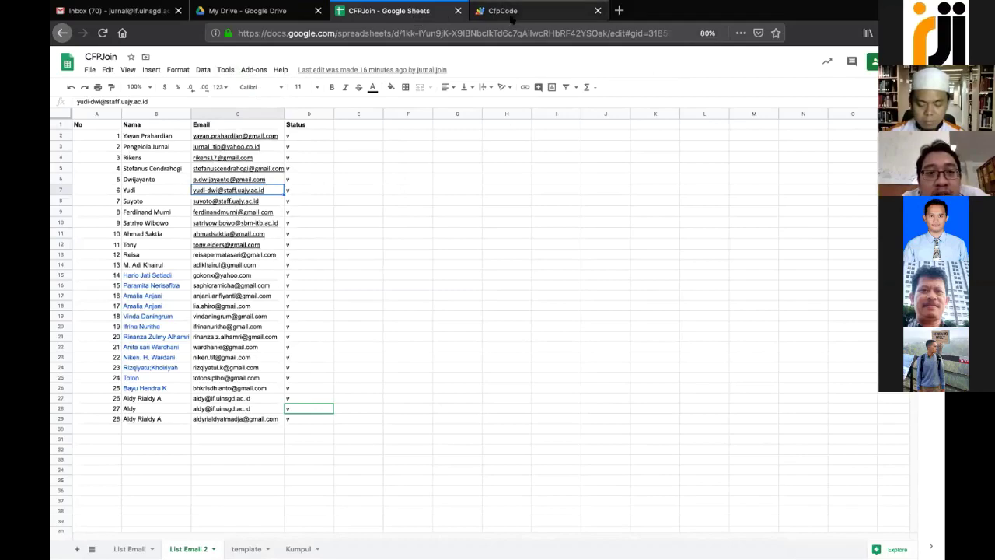
pyautogui.click(510, 17)
# Review Code.gs down to the MailApp.sendEmail call on line 39, then return to CFPJoin
pyautogui.scroll(-15, 373, 254)
pyautogui.scroll(15, 374, 254)
pyautogui.scroll(-2, 374, 254)
pyautogui.scroll(-8, 374, 255)
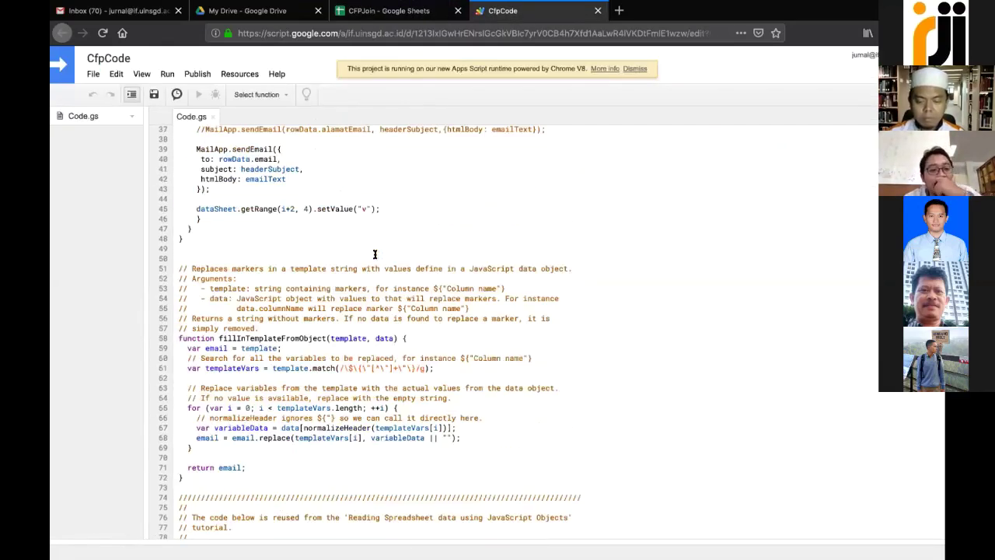
pyautogui.scroll(8, 374, 255)
pyautogui.scroll(-3, 374, 254)
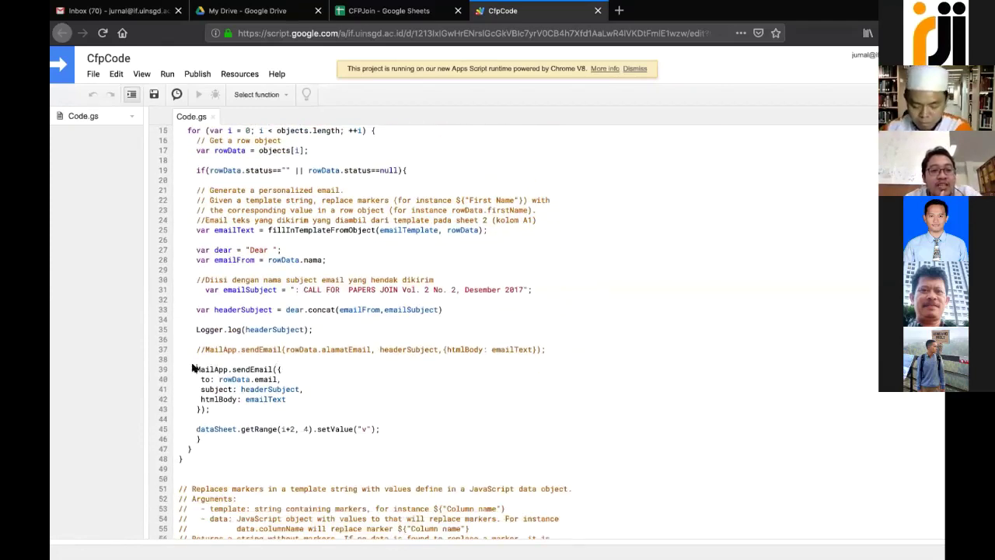
pyautogui.click(195, 369)
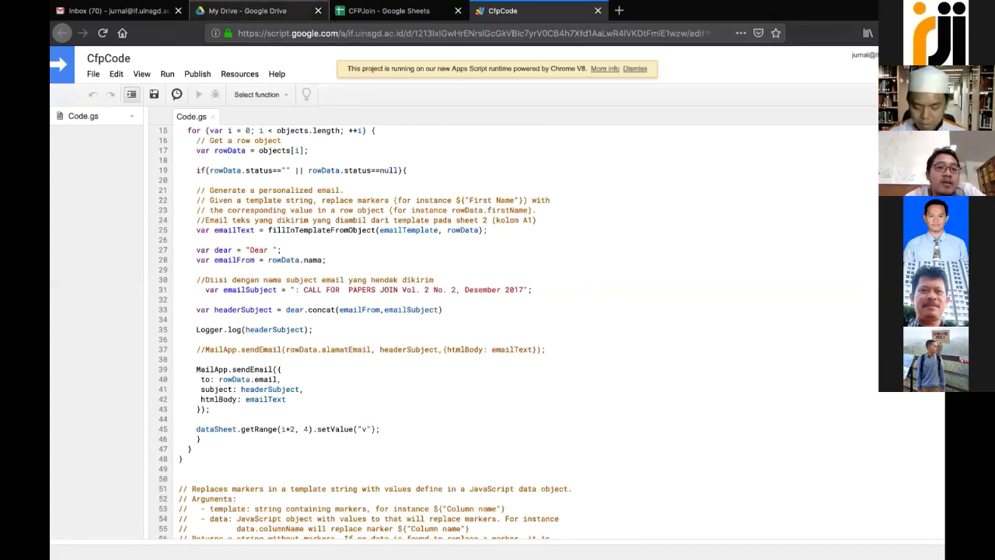
pyautogui.click(385, 11)
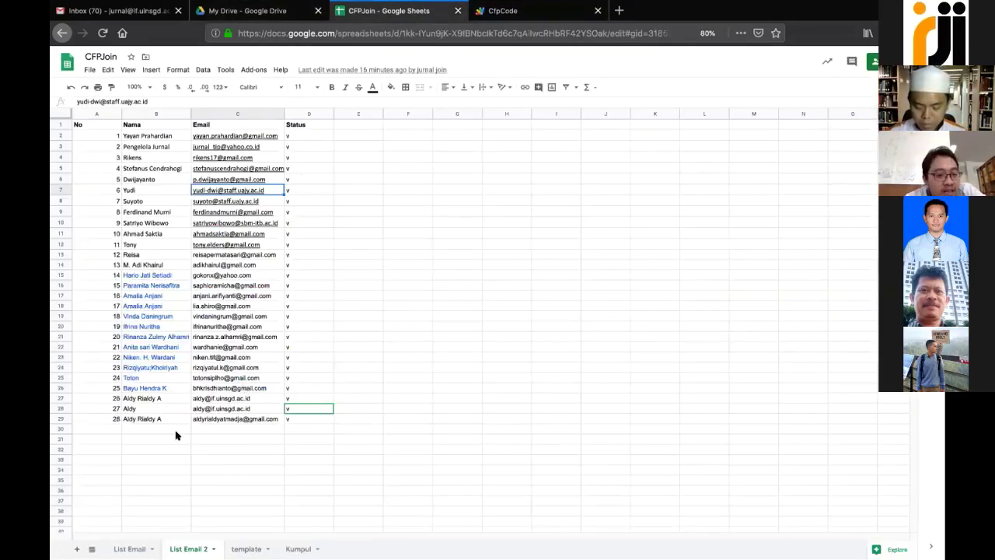
# Paste two new e-mail addresses into cells C30 and C31
pyautogui.click(111, 432)
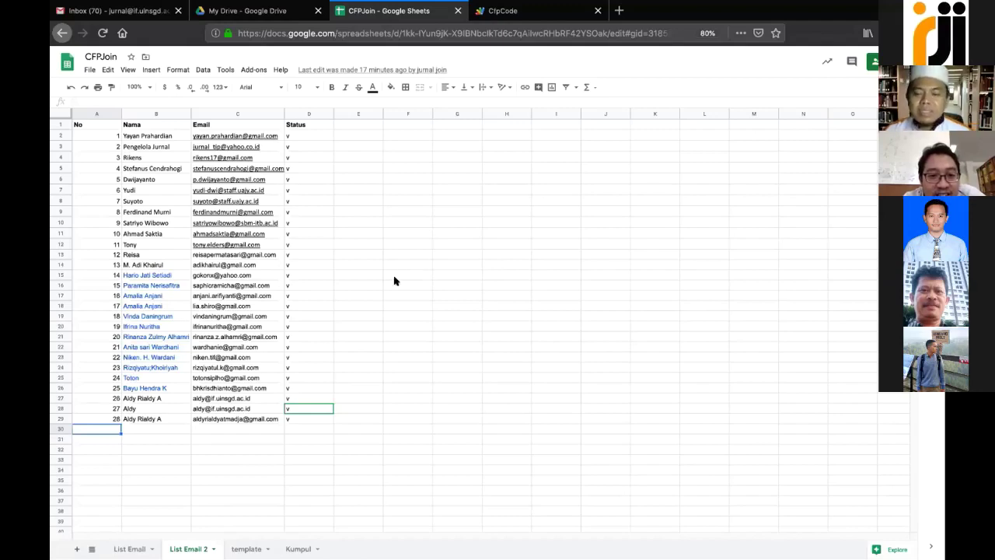
pyautogui.click(207, 428)
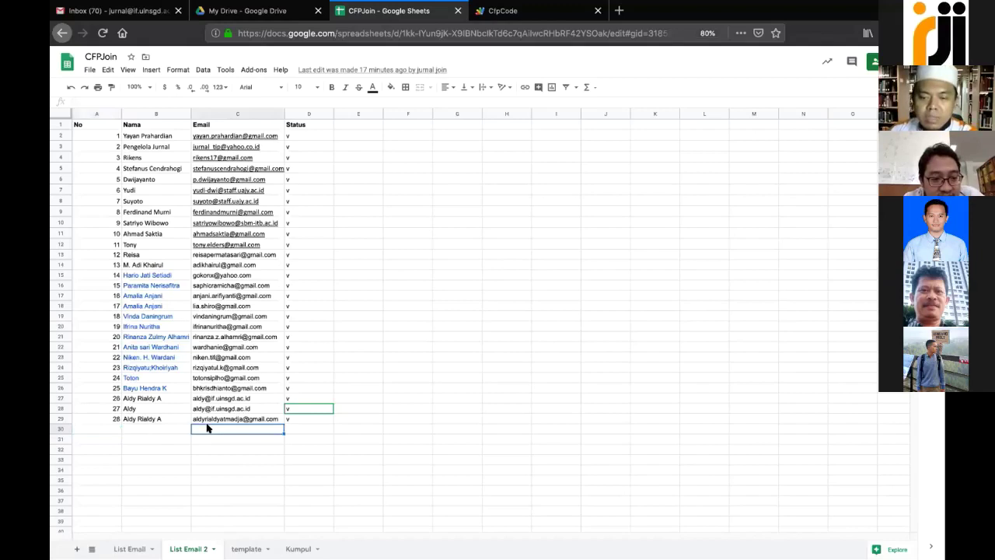
pyautogui.write('v')
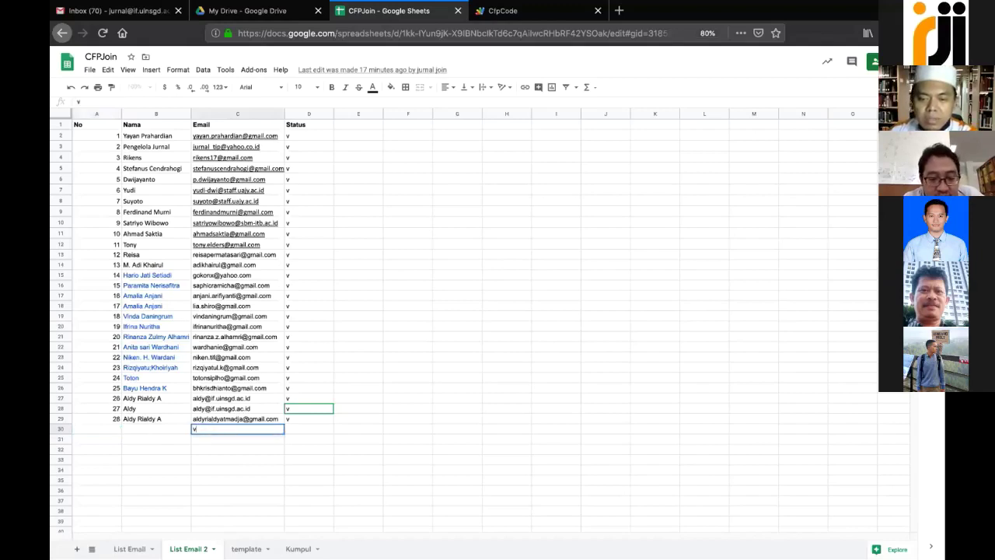
pyautogui.hotkey('ctrl', 'v')
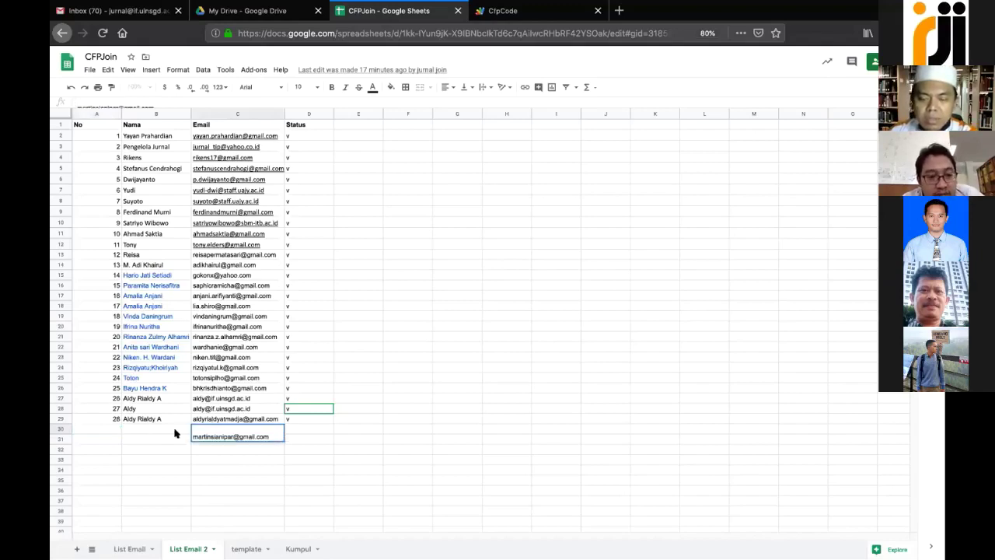
pyautogui.click(153, 427)
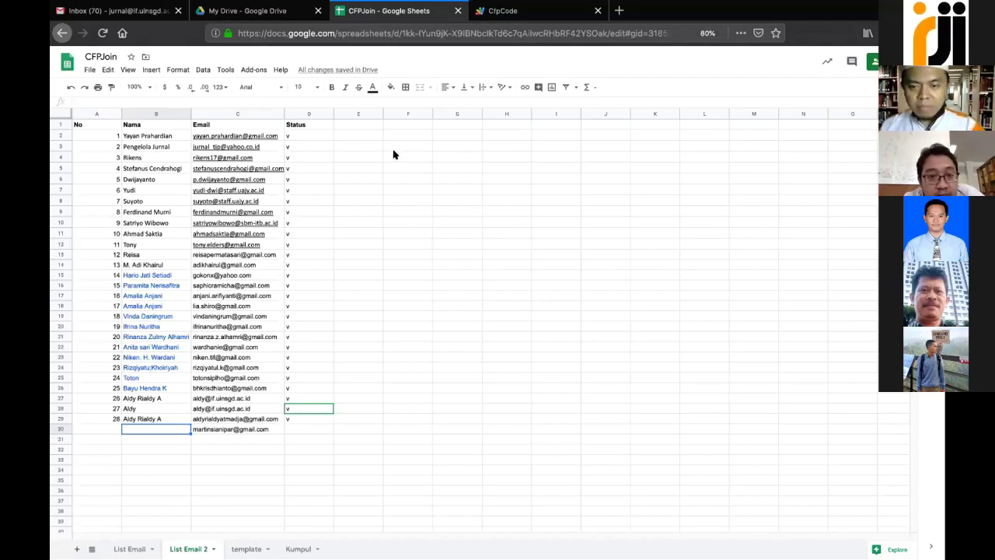
pyautogui.click(200, 439)
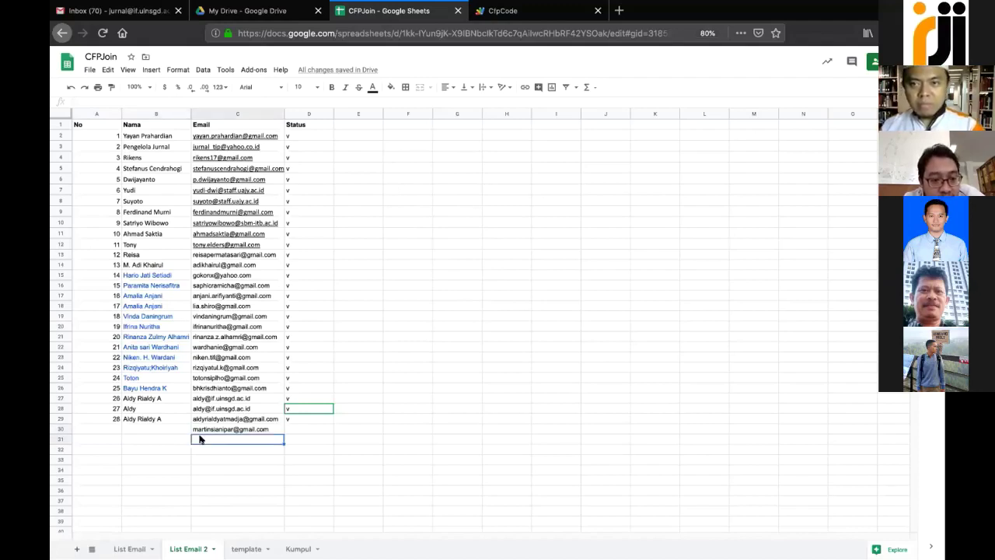
pyautogui.hotkey('ctrl', 'v')
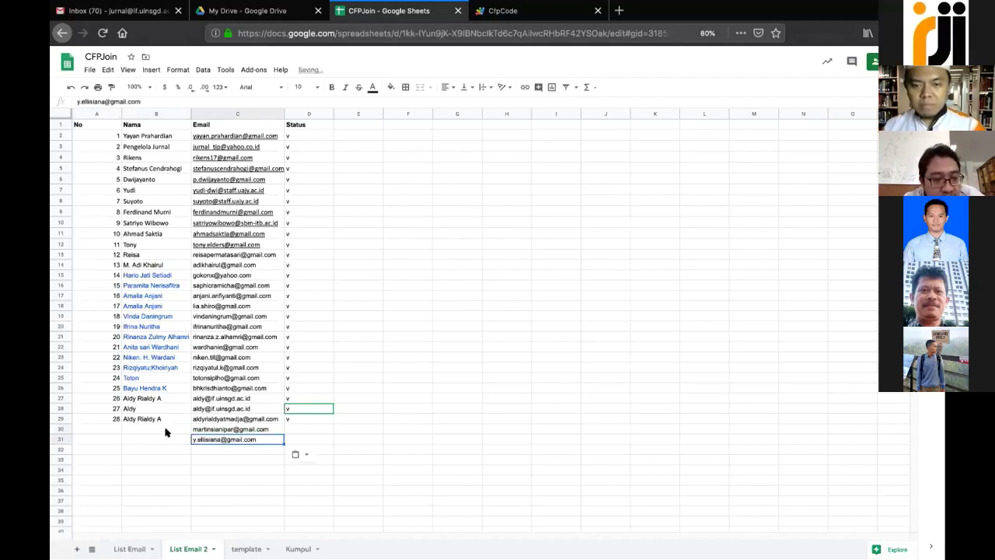
# Enter participant names in B30 and B31 and number those rows 29 and 30
pyautogui.click(165, 430)
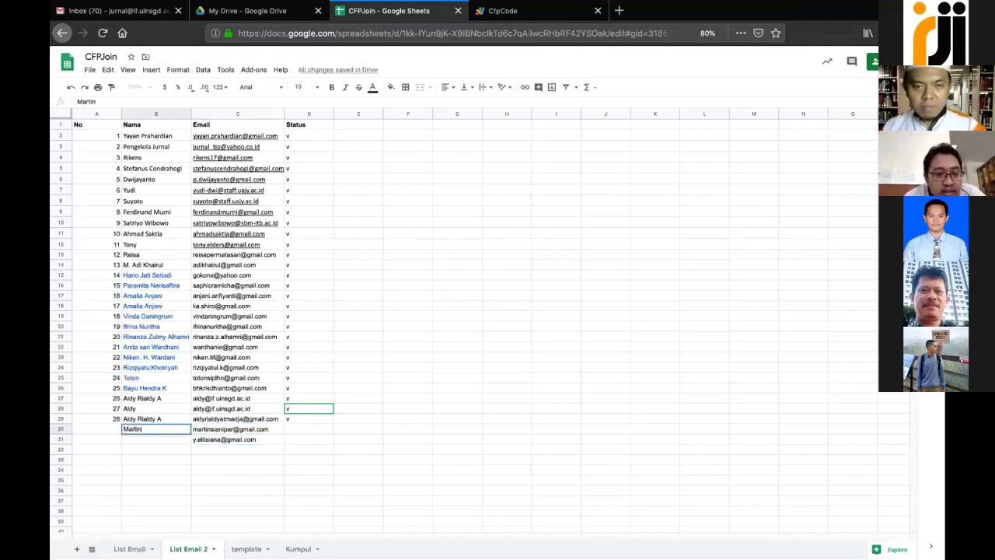
pyautogui.press('Return')
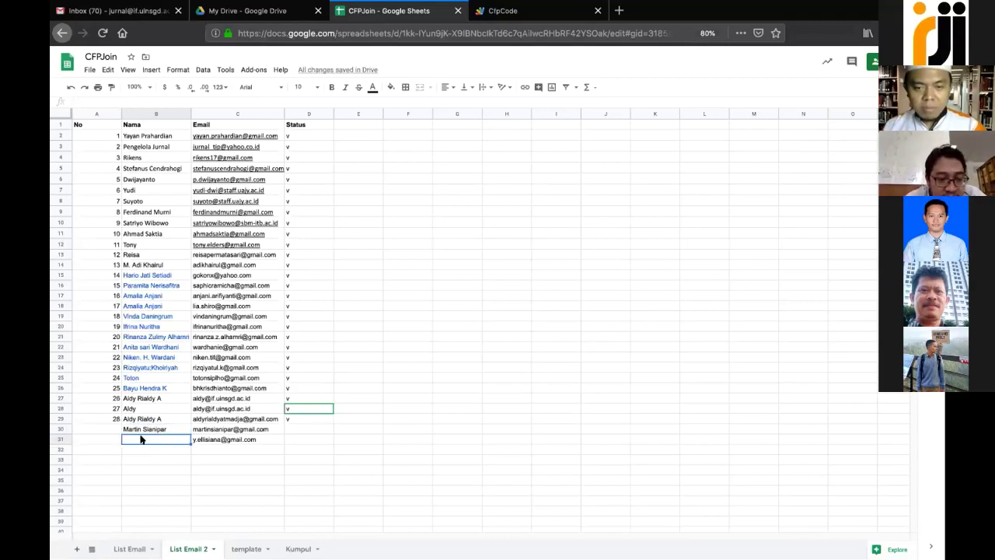
pyautogui.write('Ellisiana')
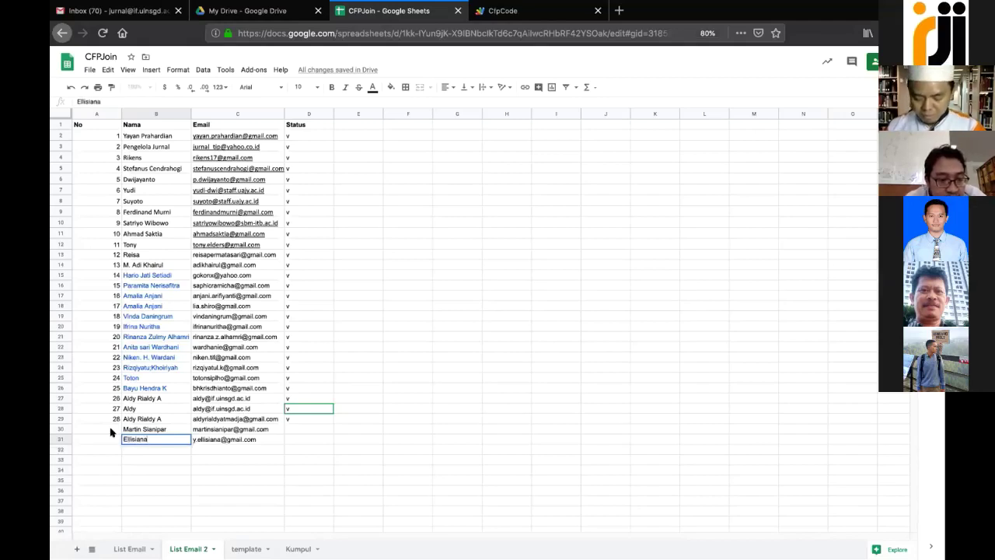
pyautogui.click(111, 432)
pyautogui.write('29')
pyautogui.press('Return')
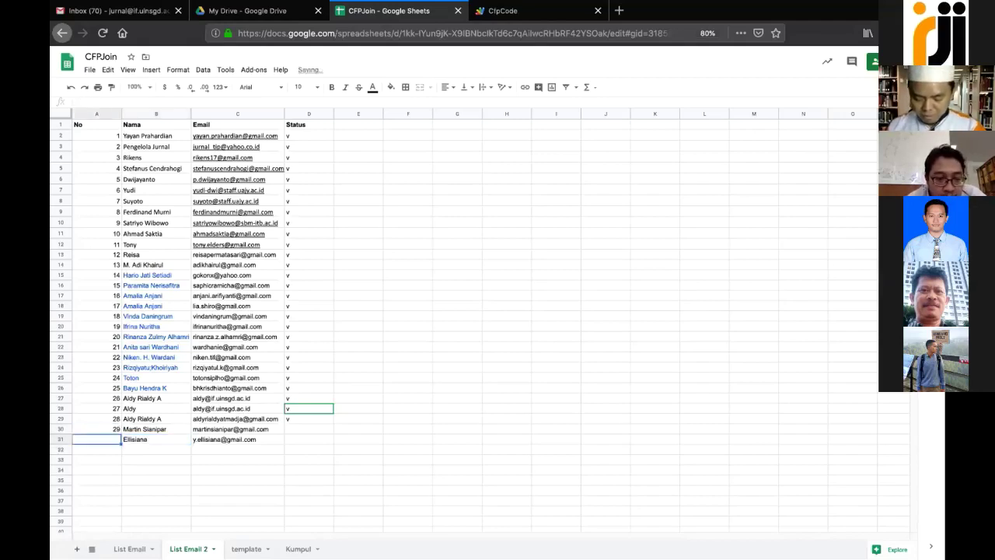
pyautogui.write('30')
pyautogui.press('Return')
pyautogui.press('Right')
pyautogui.press('Right')
pyautogui.press('Right')
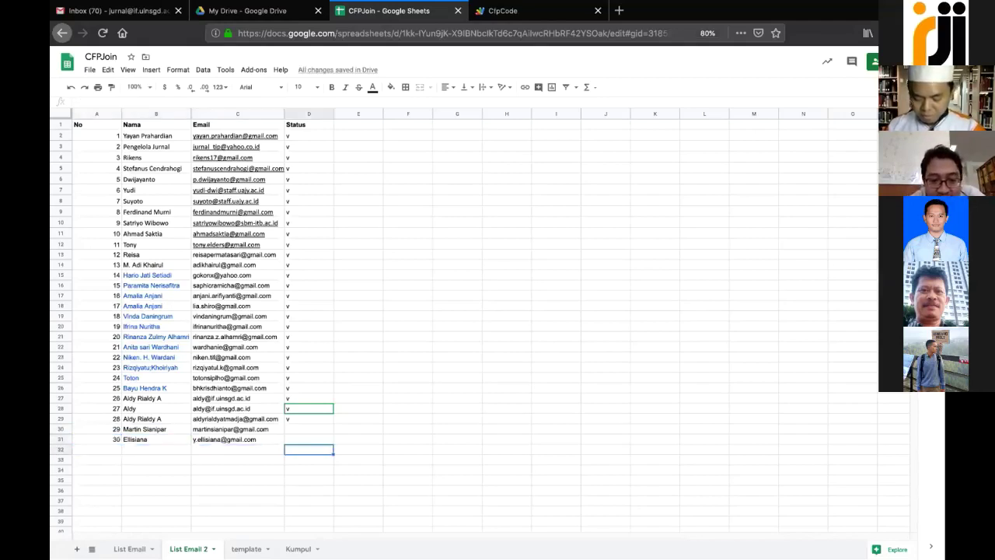
# Add a third participant name in B32, copy C28's e-mail into C32, number it 31
pyautogui.click(164, 447)
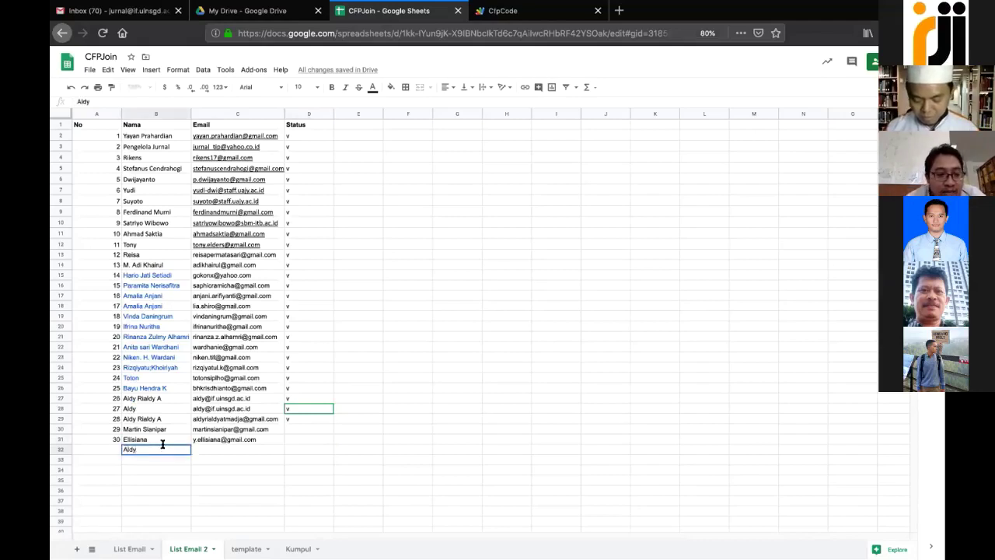
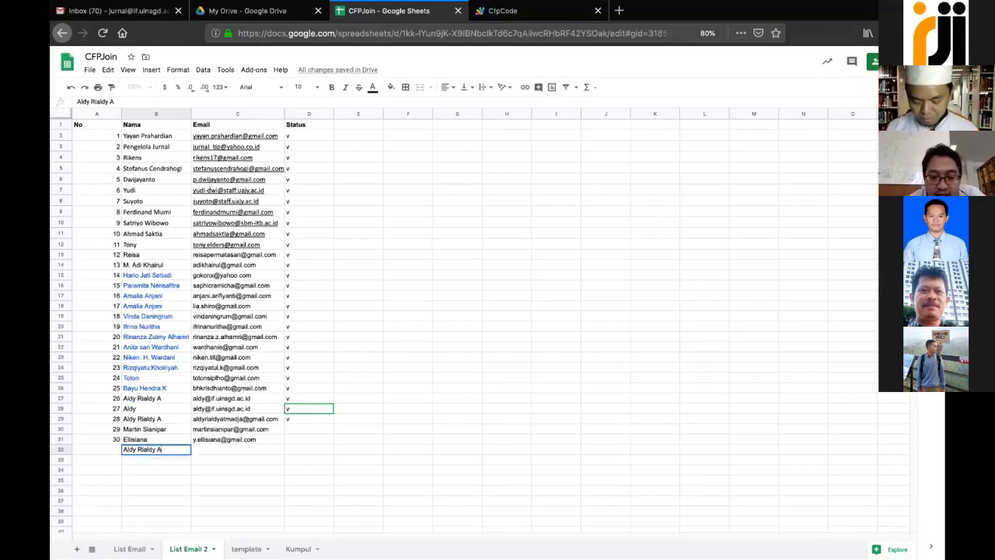
pyautogui.press('Tab')
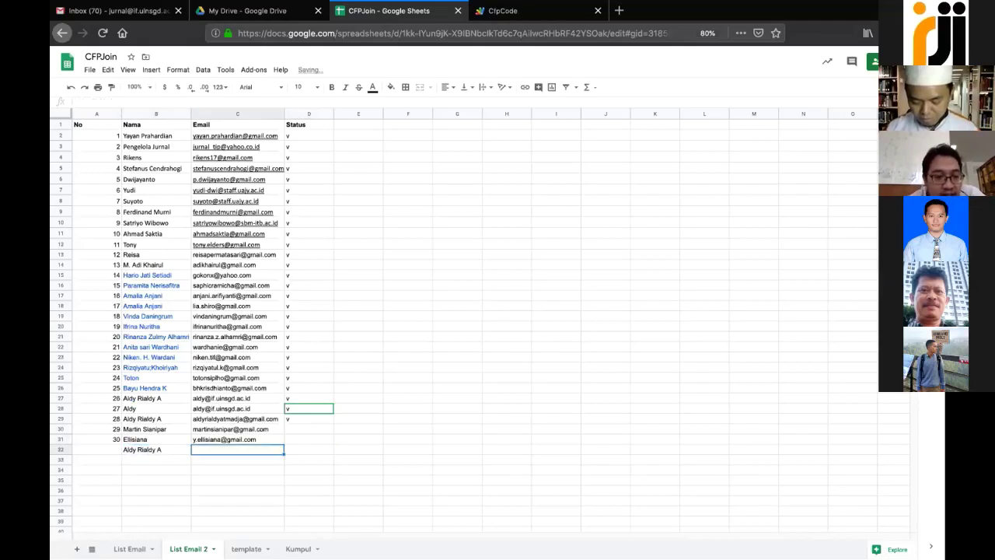
pyautogui.press('Up')
pyautogui.press('Up')
pyautogui.press('Up')
pyautogui.press('Up')
pyautogui.hotkey('ctrl', 'c')
pyautogui.press('Down')
pyautogui.press('Down')
pyautogui.press('Down')
pyautogui.press('Down')
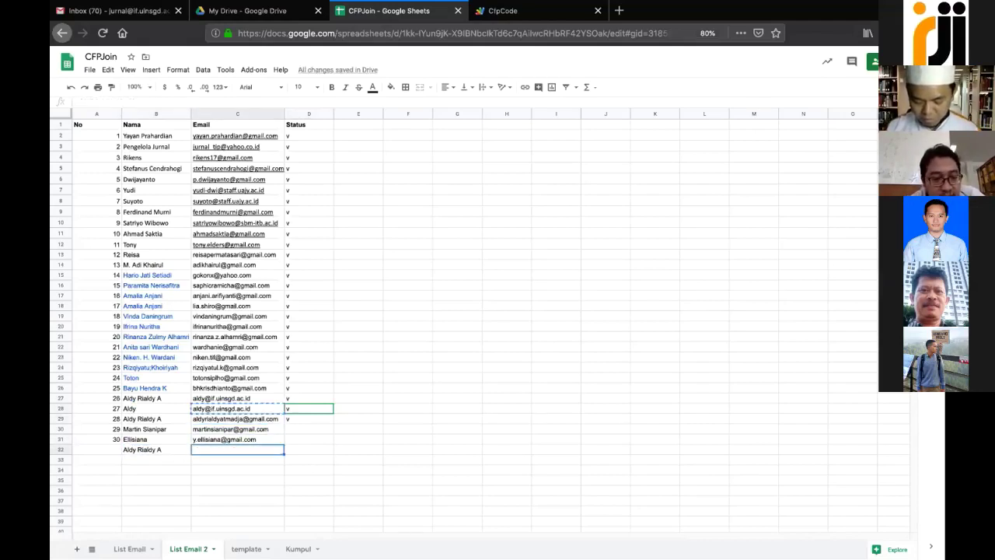
pyautogui.hotkey('ctrl', 'v')
pyautogui.press('Left')
pyautogui.press('Left')
pyautogui.write('3')
pyautogui.press('Tab')
pyautogui.press('Tab')
pyautogui.press('Tab')
# Check the new rows' e-mail and name entries
pyautogui.press('Up')
pyautogui.press('Up')
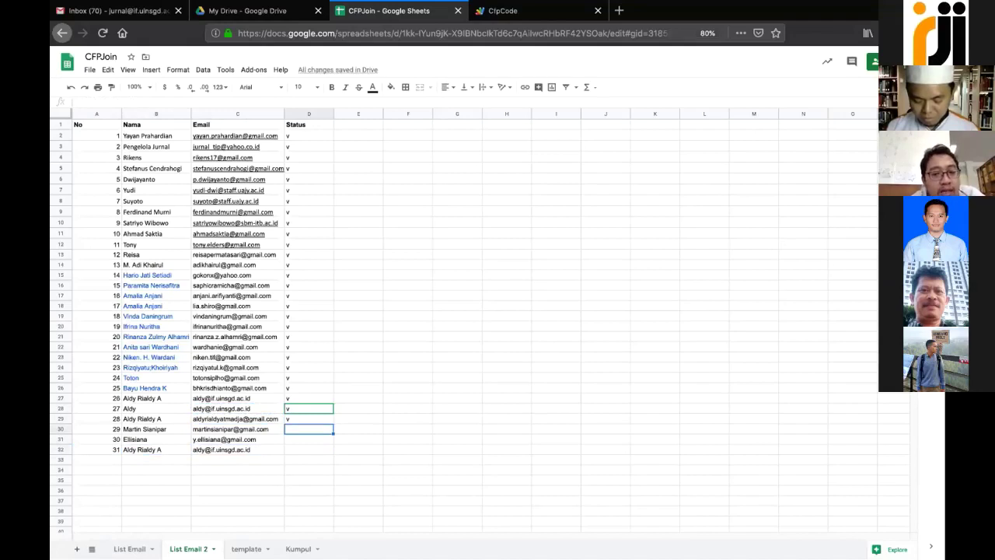
pyautogui.click(237, 429)
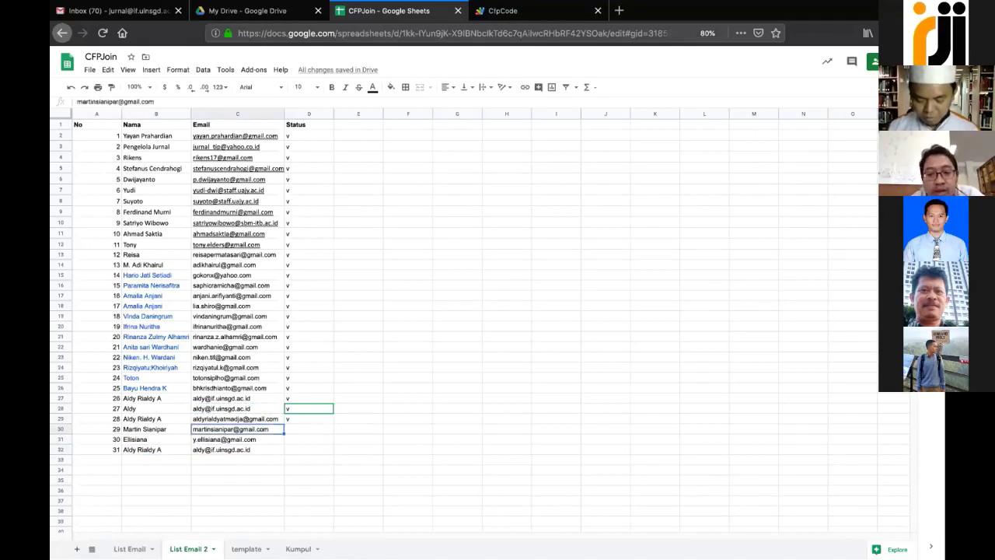
pyautogui.press('Left')
pyautogui.press('Up')
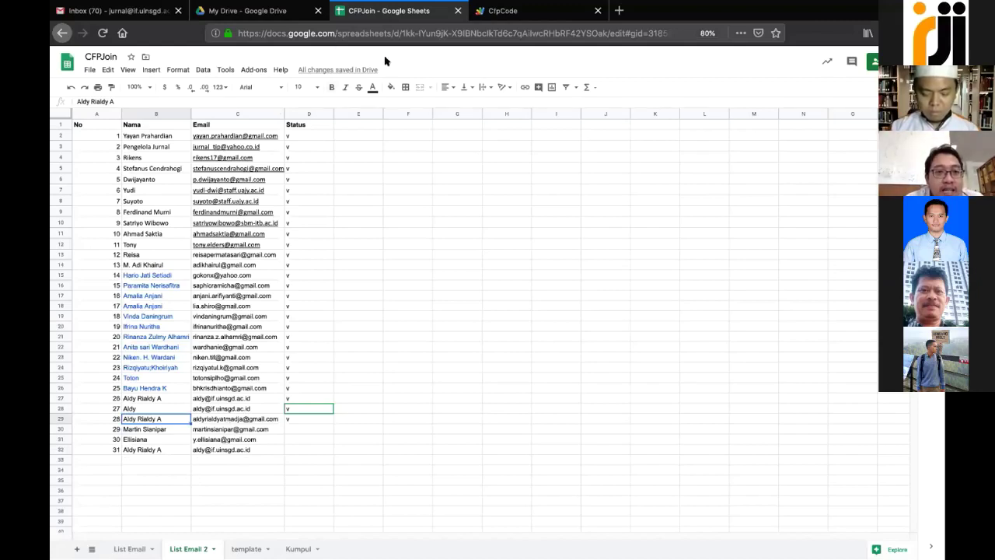
# Run the sendEmails function in the CfpCode script, then return to the CFPJoin sheet
pyautogui.click(497, 11)
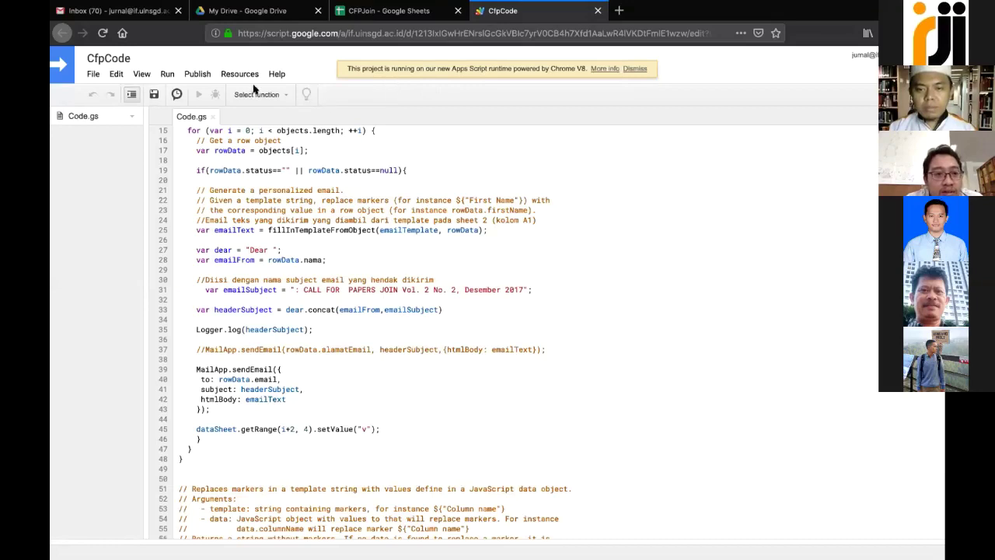
pyautogui.click(196, 74)
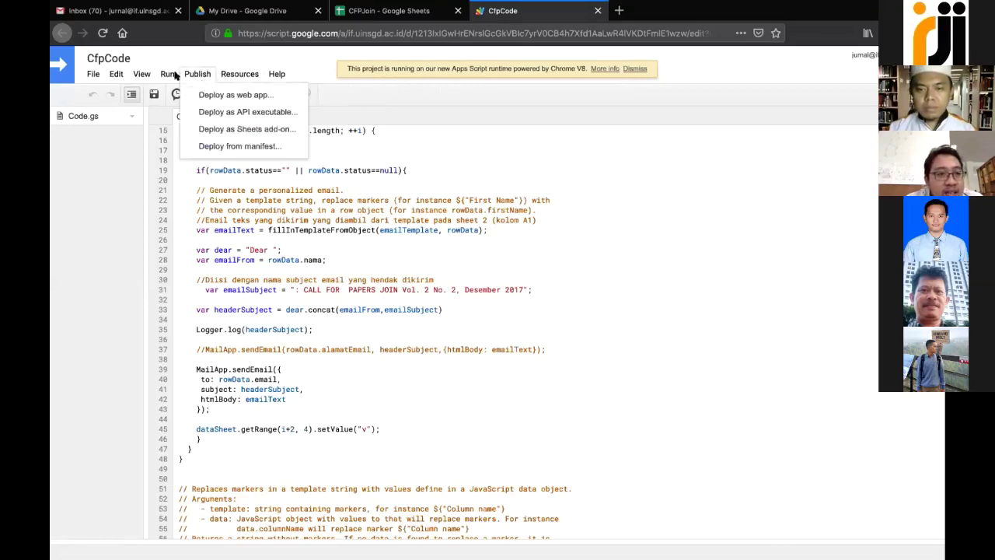
pyautogui.moveTo(166, 73)
pyautogui.moveTo(219, 95)
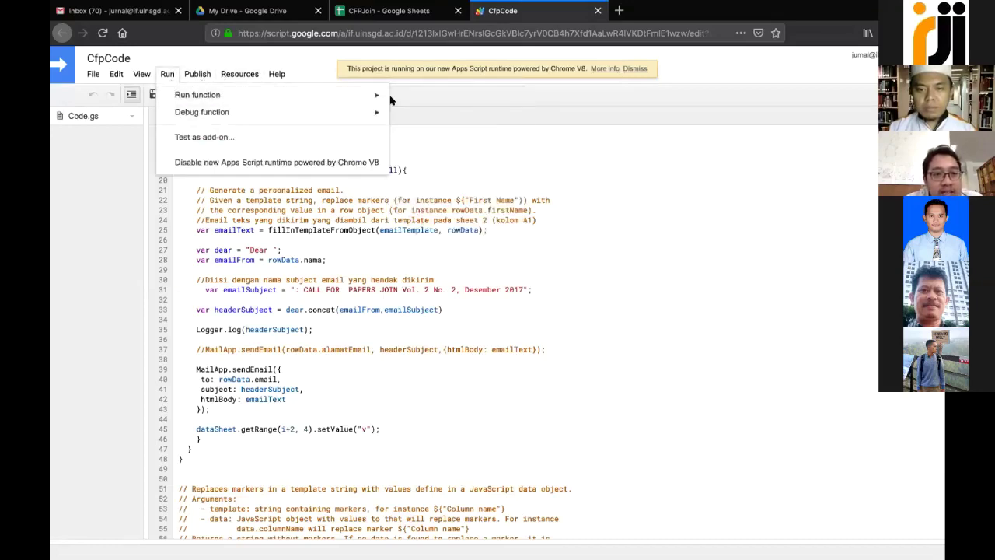
pyautogui.click(392, 98)
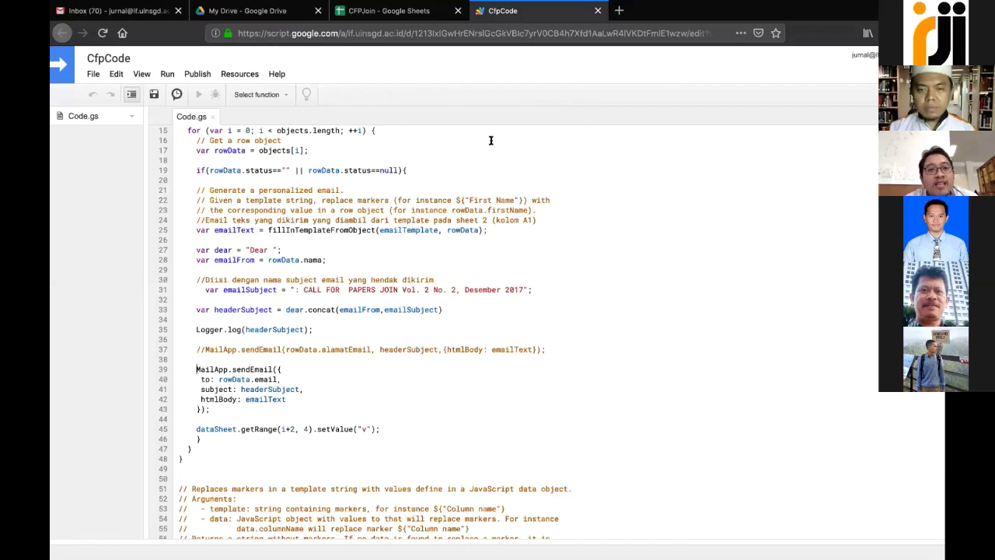
pyautogui.click(370, 11)
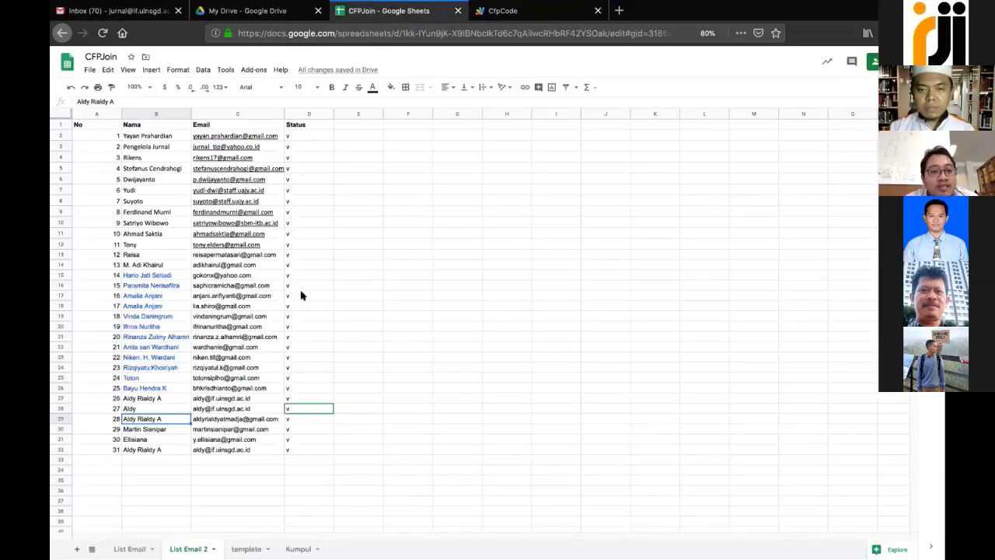
# Verify cells D30, D31 and D32 now show the 'v' status
pyautogui.click(290, 427)
pyautogui.click(292, 440)
pyautogui.click(292, 447)
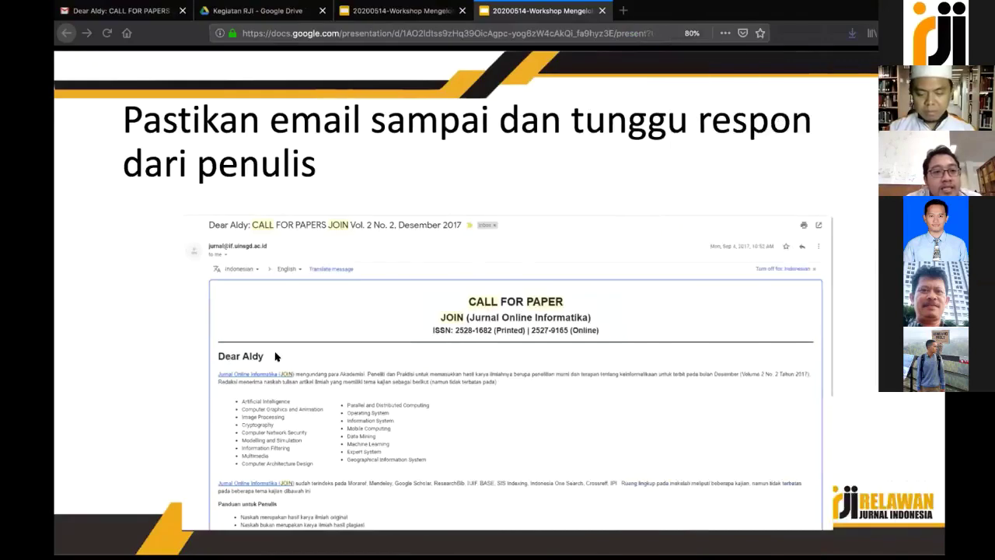
# Open and read the newest CALL FOR PAPERS JOIN e-mail in the Gmail inbox
pyautogui.click(145, 12)
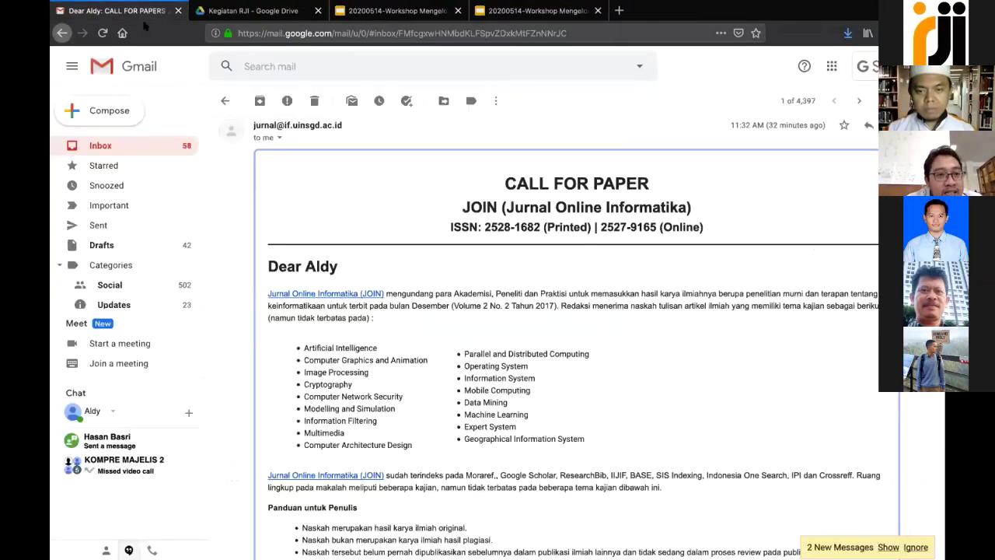
pyautogui.click(136, 145)
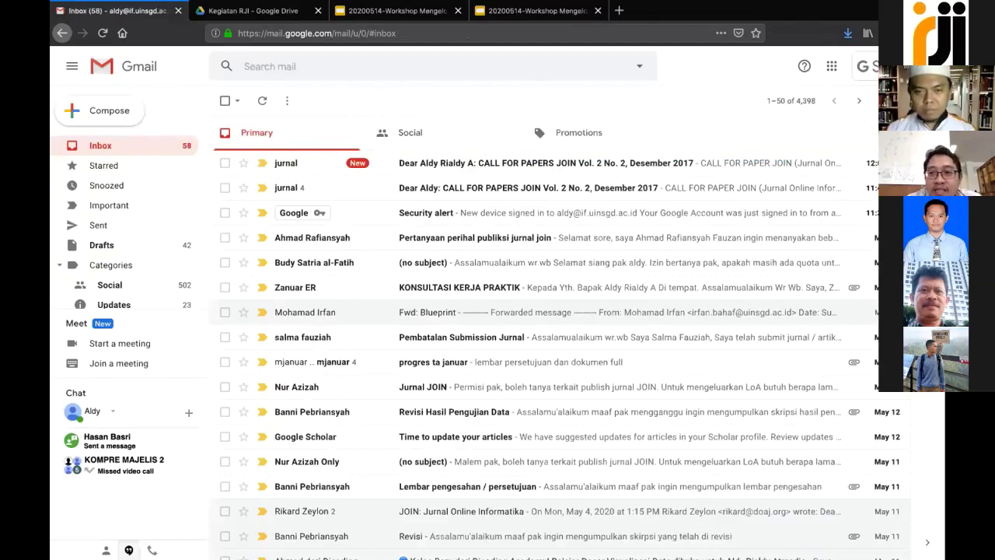
pyautogui.click(917, 66)
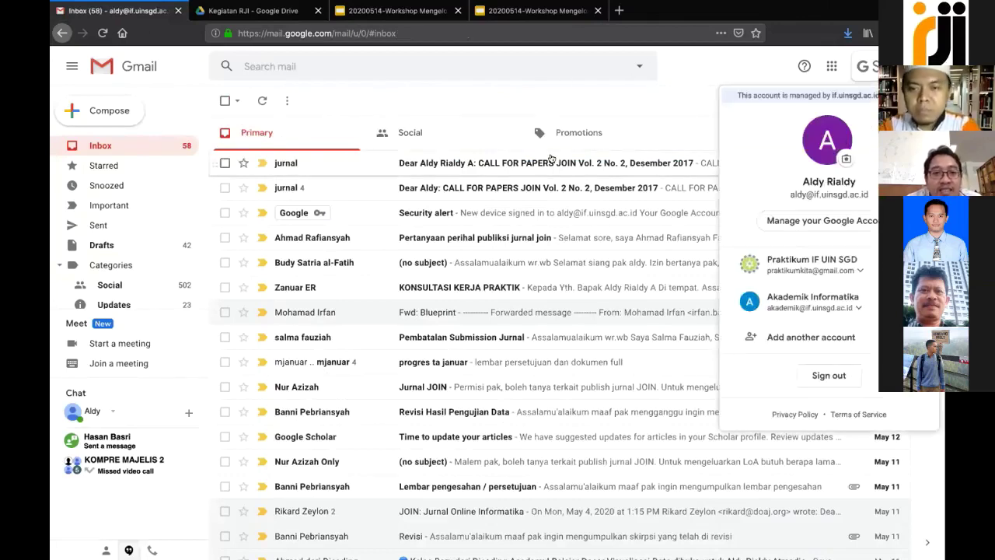
pyautogui.click(552, 161)
pyautogui.scroll(-5, 499, 253)
pyautogui.scroll(3, 498, 254)
pyautogui.scroll(-4, 498, 253)
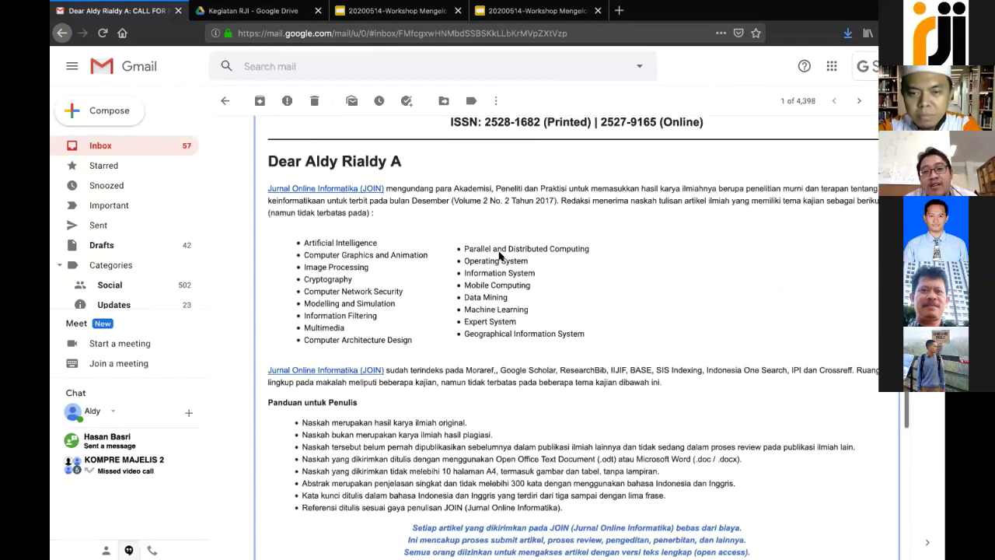
pyautogui.scroll(6, 499, 256)
pyautogui.scroll(-3, 500, 255)
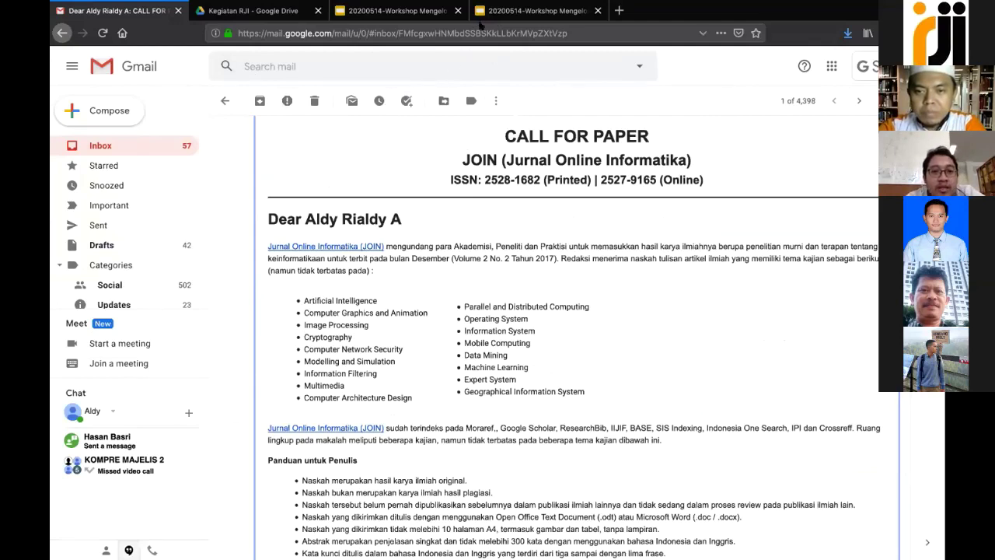
pyautogui.click(482, 21)
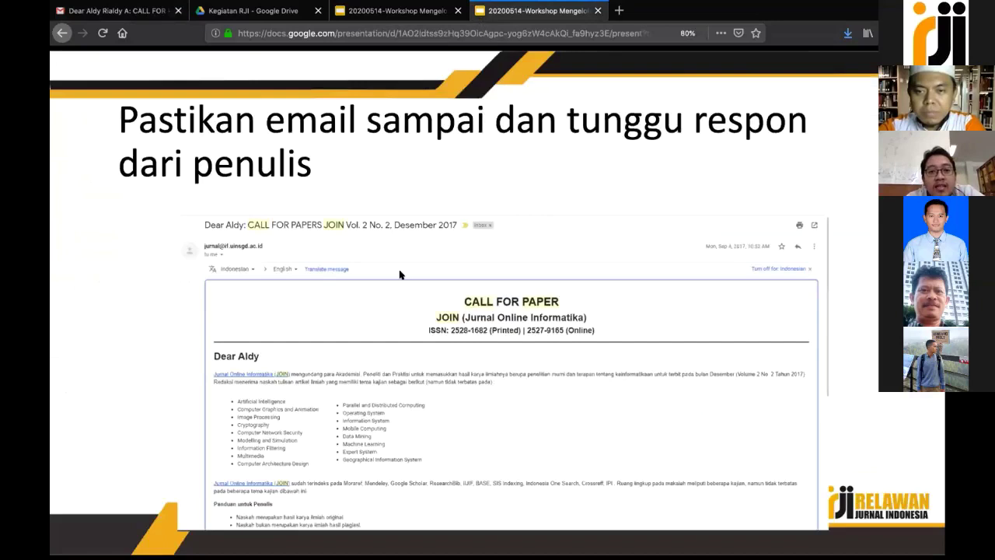